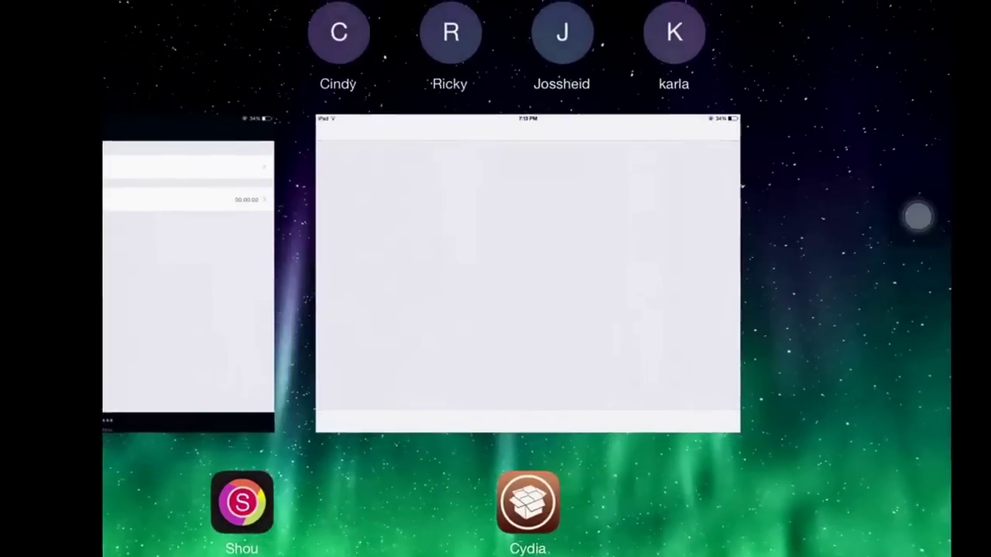
Switch to Cydia and browse its Home page's welcome section and iPad extension listings
click(526, 270)
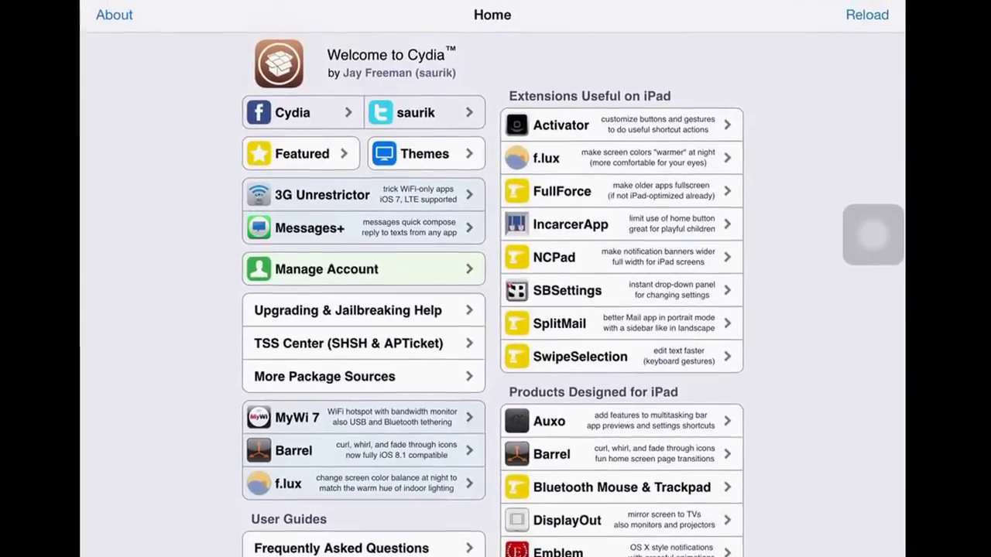
scroll(492, 279, down, 10)
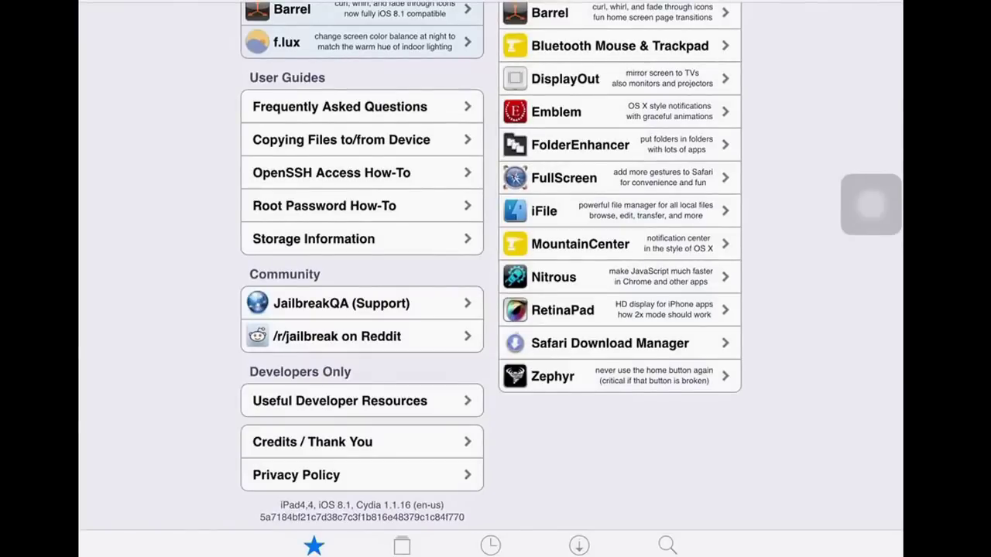
scroll(495, 279, up, 15)
scroll(495, 279, down, 8)
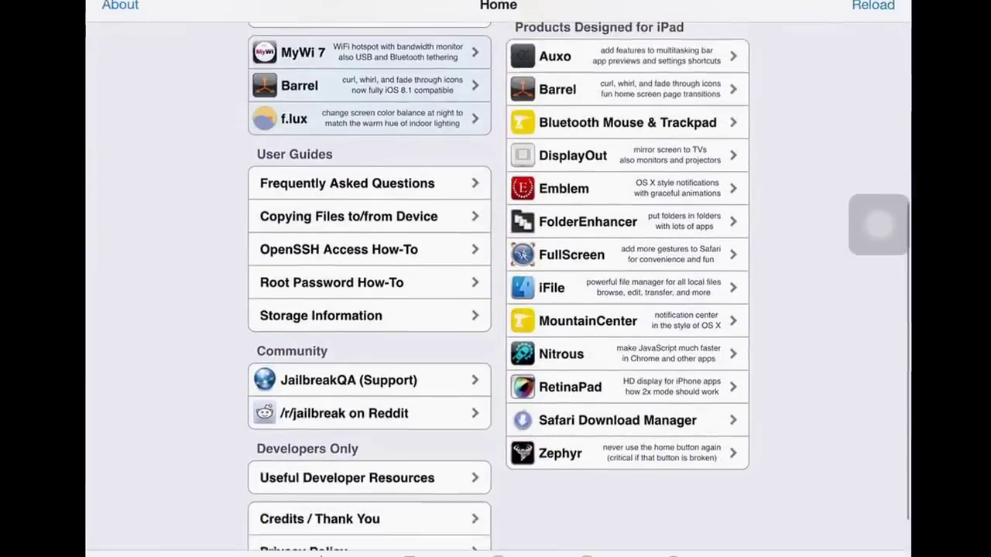
scroll(495, 279, up, 5)
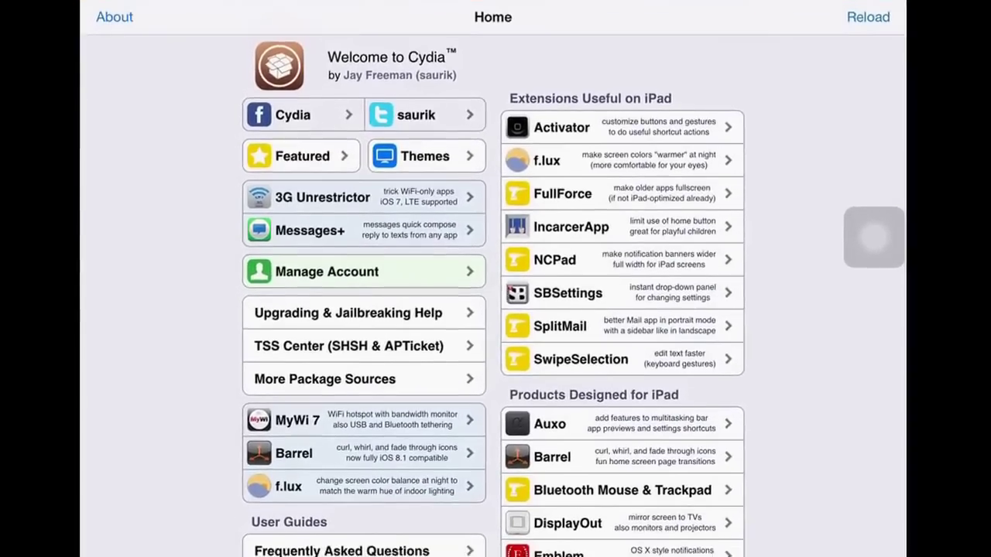
Search Cydia's packages for 'Displa' from the Search tab
click(619, 492)
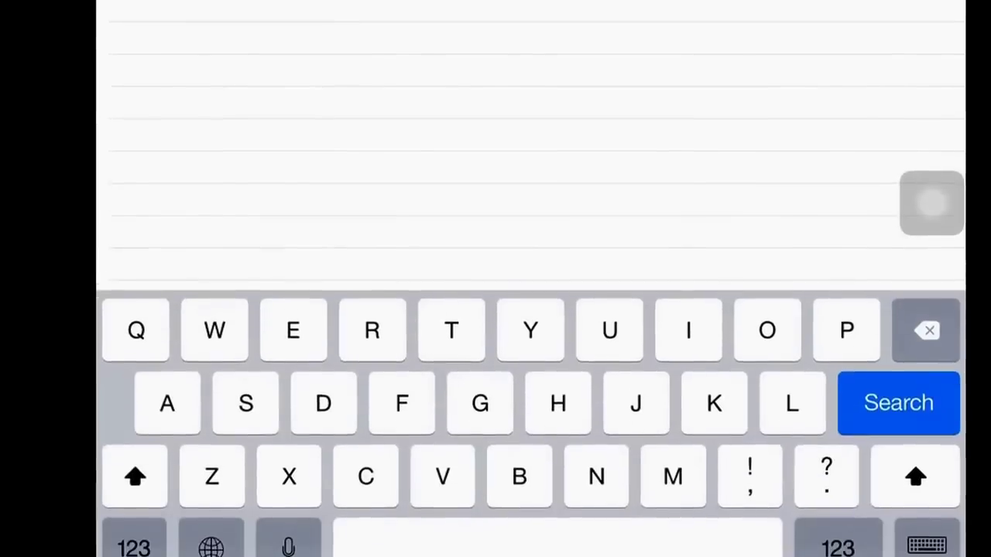
text(Displa)
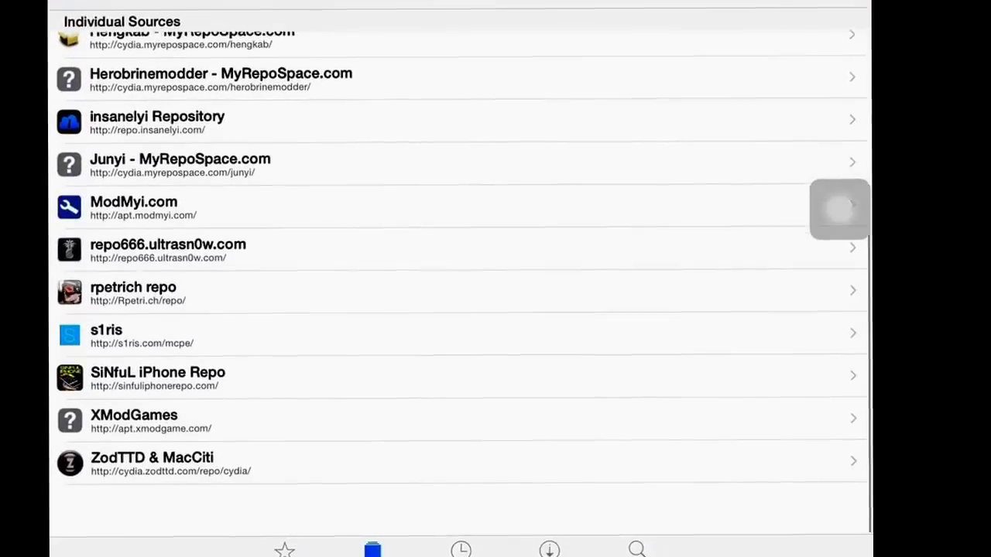
View the BigBoss source's section list, then return to the Sources list
scroll(464, 310, up, 5)
scroll(487, 310, up, 5)
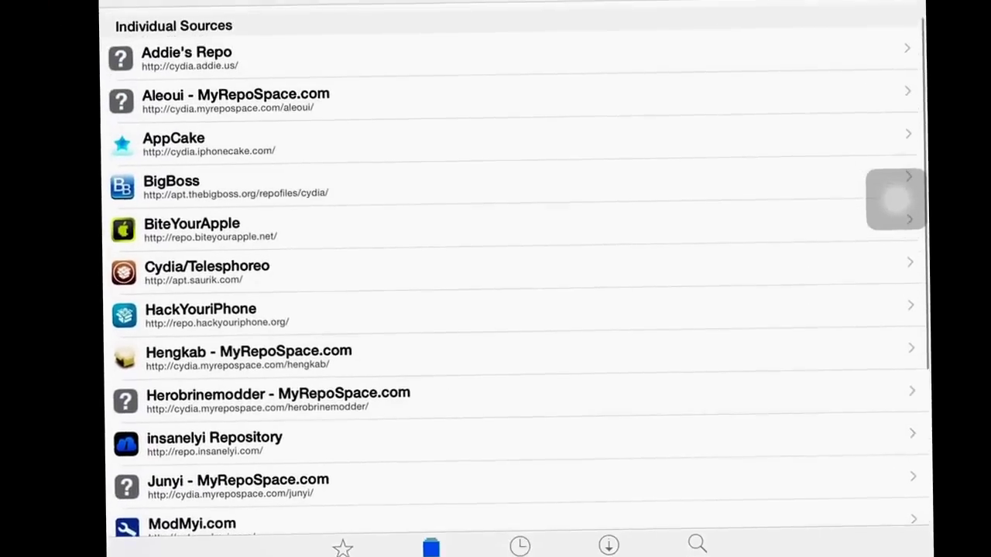
scroll(511, 310, down, 2)
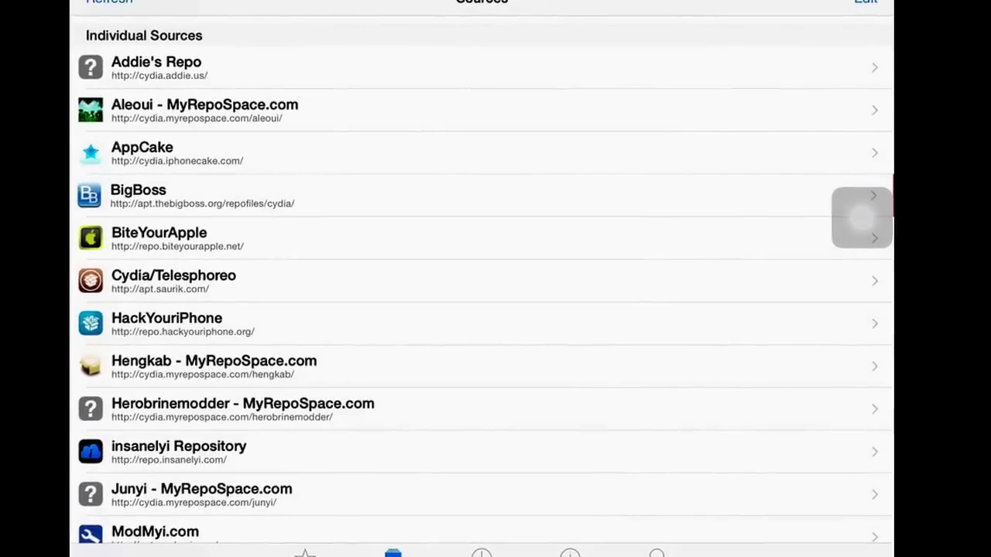
click(232, 195)
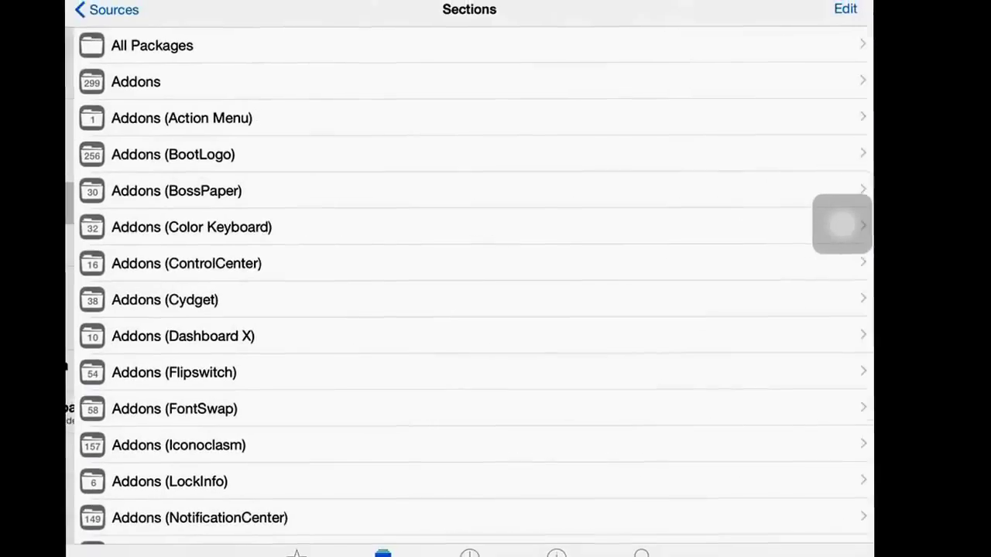
click(108, 9)
Clear the previous search and search for 'Display' to find Display Recorder
click(641, 552)
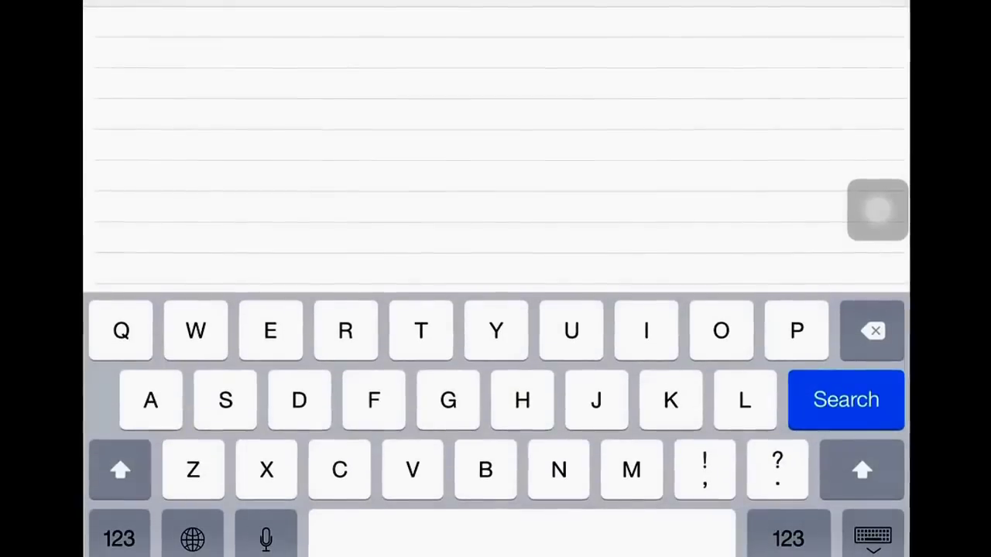
key(BackSpace)
key(BackSpace)
key(BackSpace)
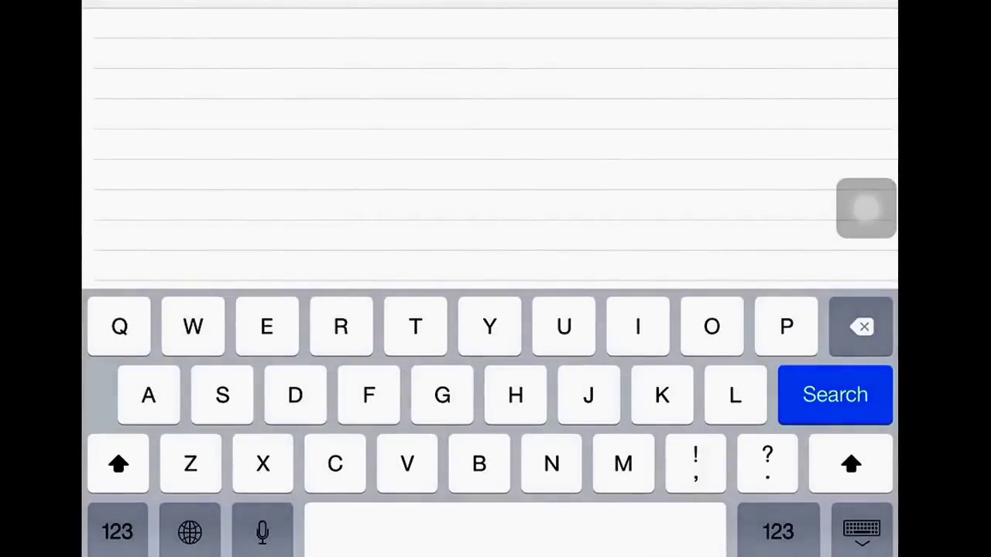
text(isp)
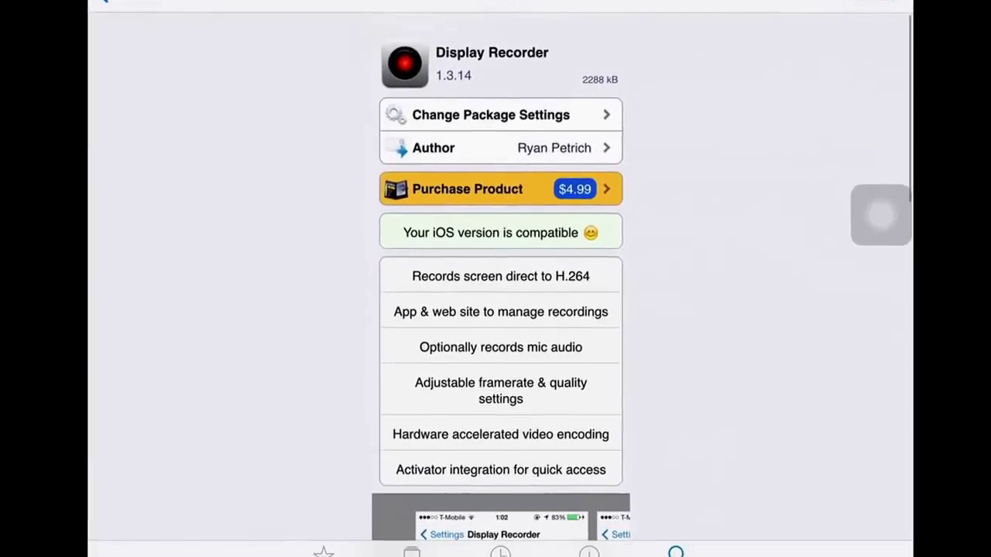
scroll(480, 310, down, 3)
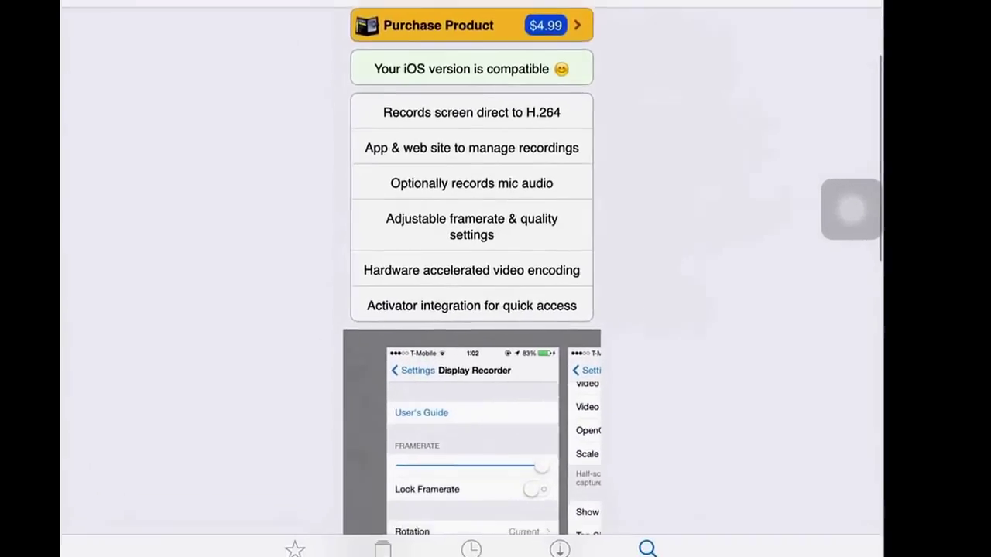
scroll(480, 310, up, 3)
scroll(480, 309, down, 4)
scroll(480, 310, down, 2)
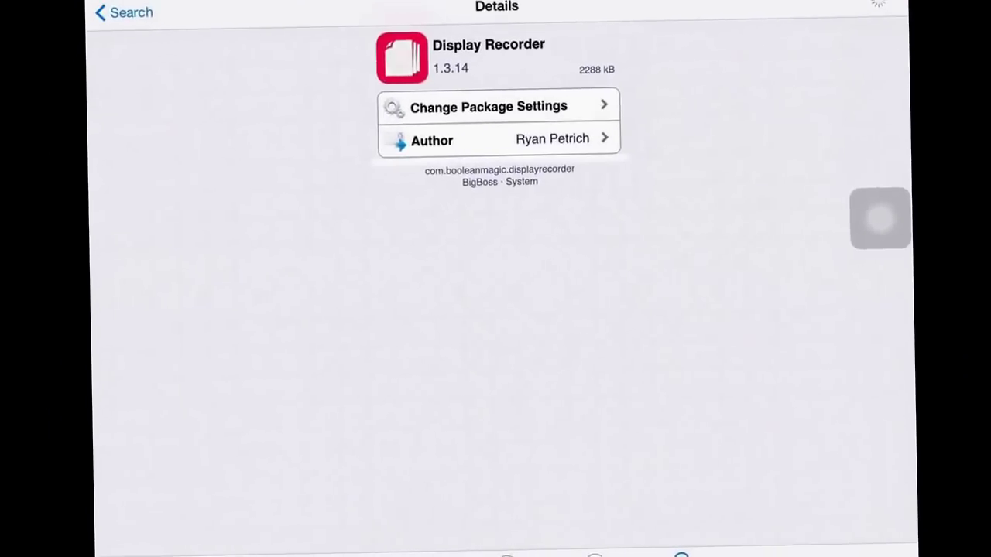
scroll(472, 310, down, 5)
scroll(472, 310, down, 10)
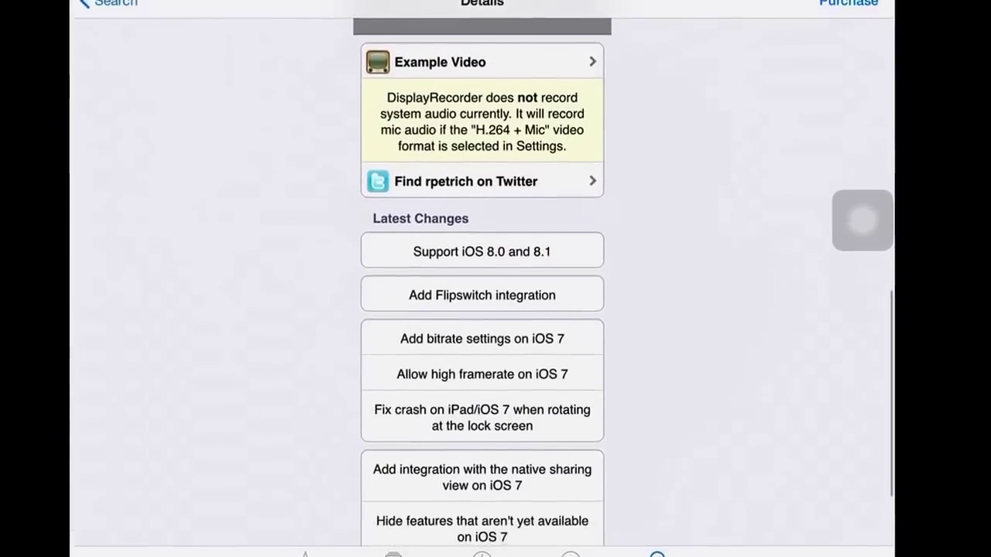
Scroll through the Sources list to locate the BiteYourApple repository
scroll(473, 310, down, 3)
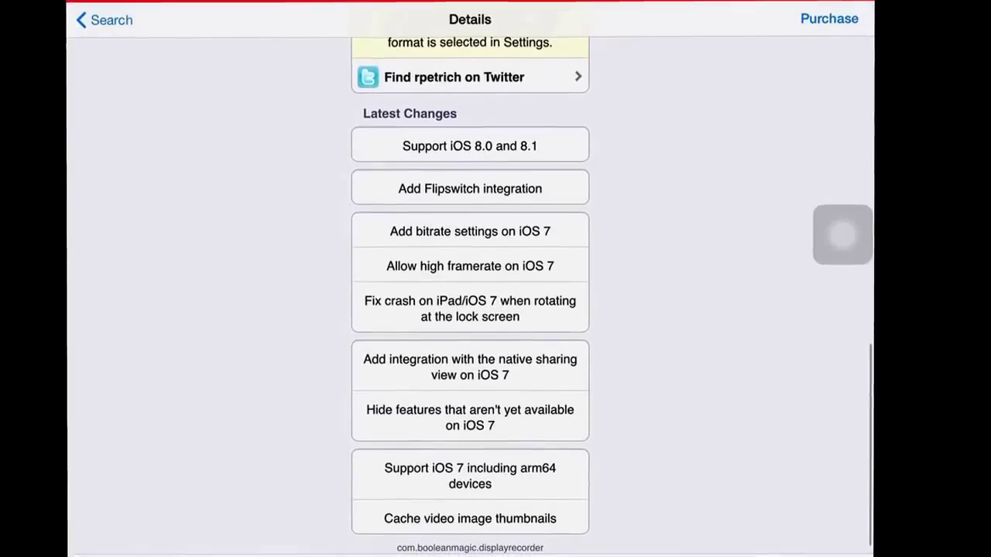
scroll(470, 309, down, 1)
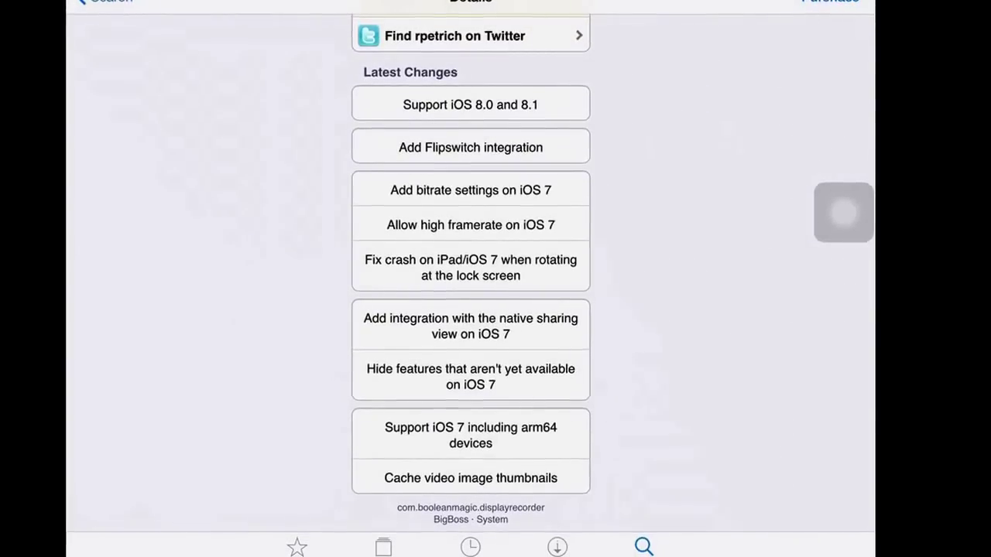
scroll(480, 309, down, 1)
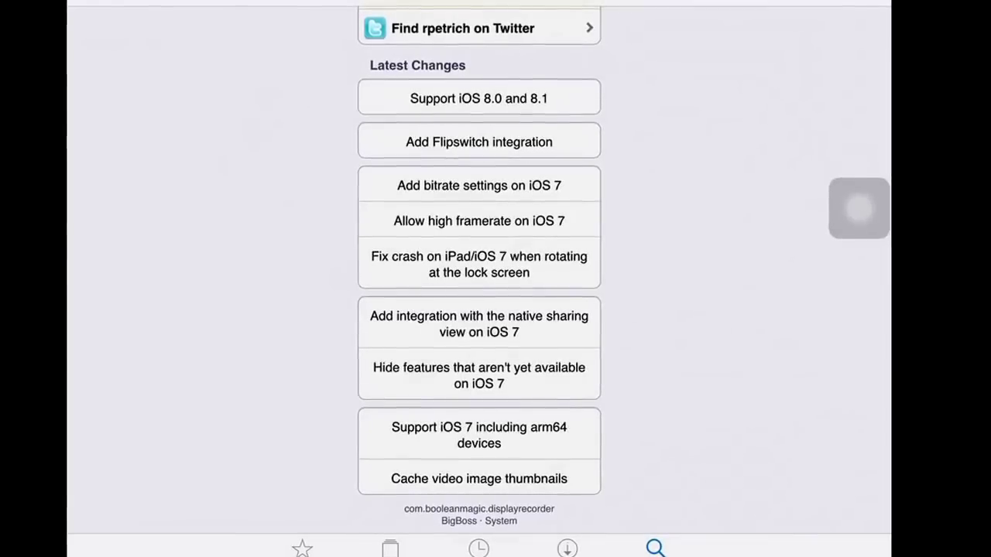
scroll(478, 310, down, 1)
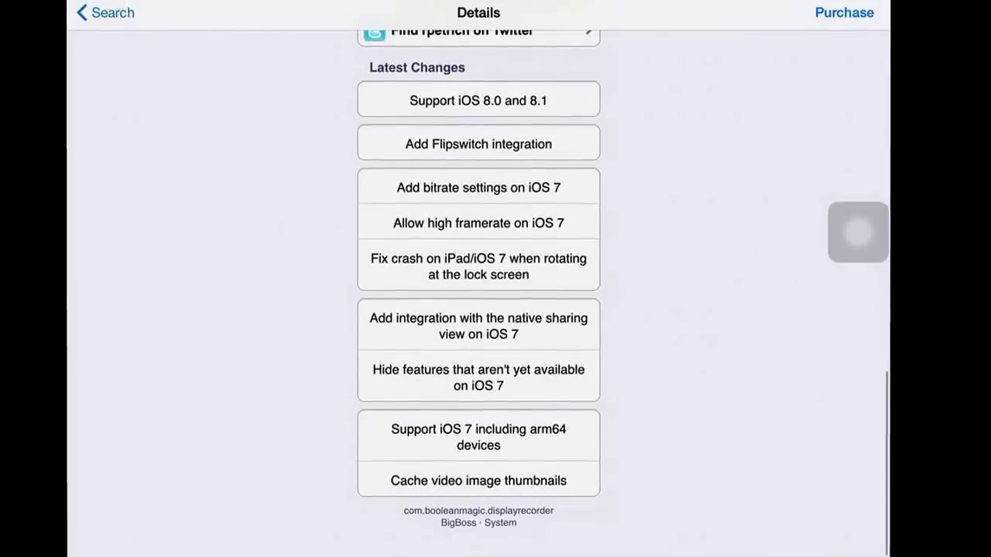
scroll(478, 279, up, 3)
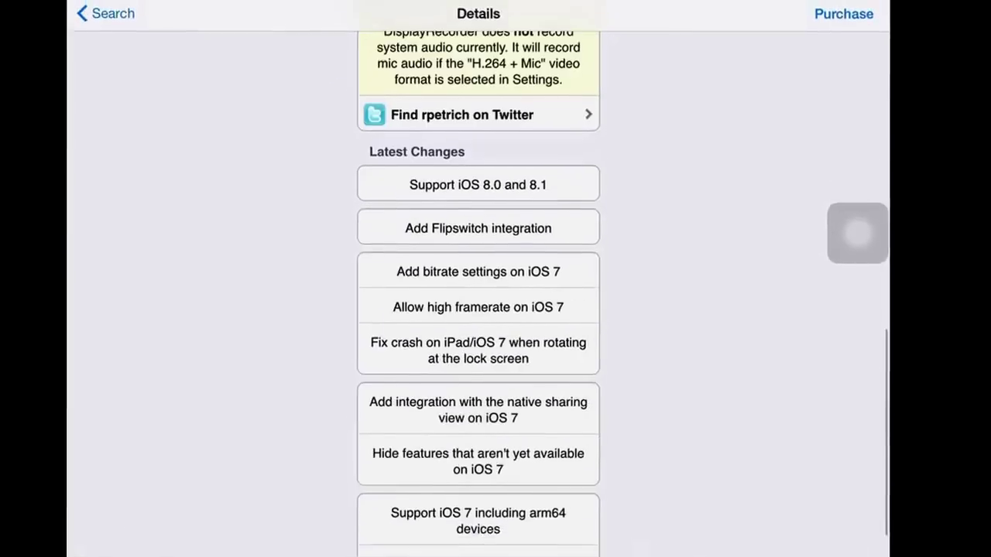
scroll(488, 310, down, 3)
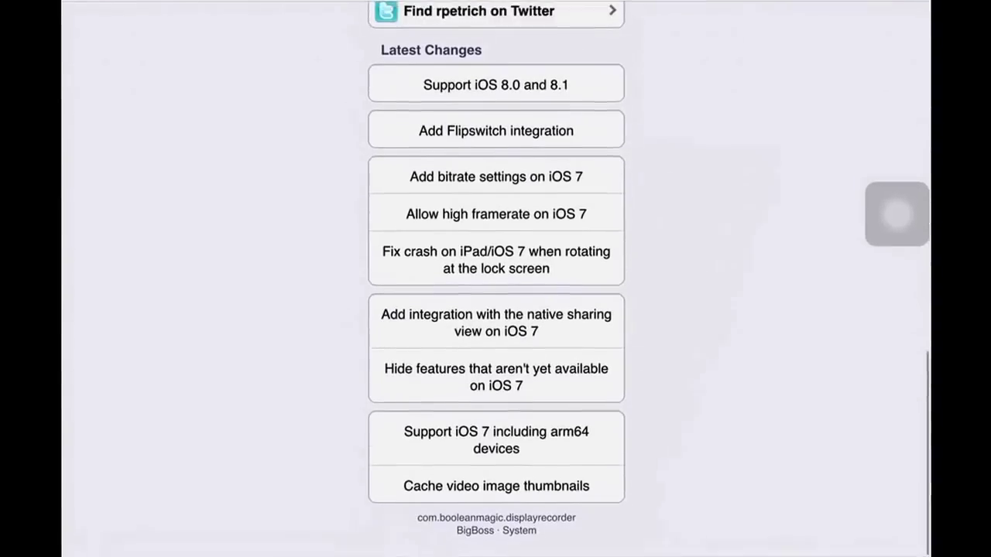
scroll(495, 309, down, 1)
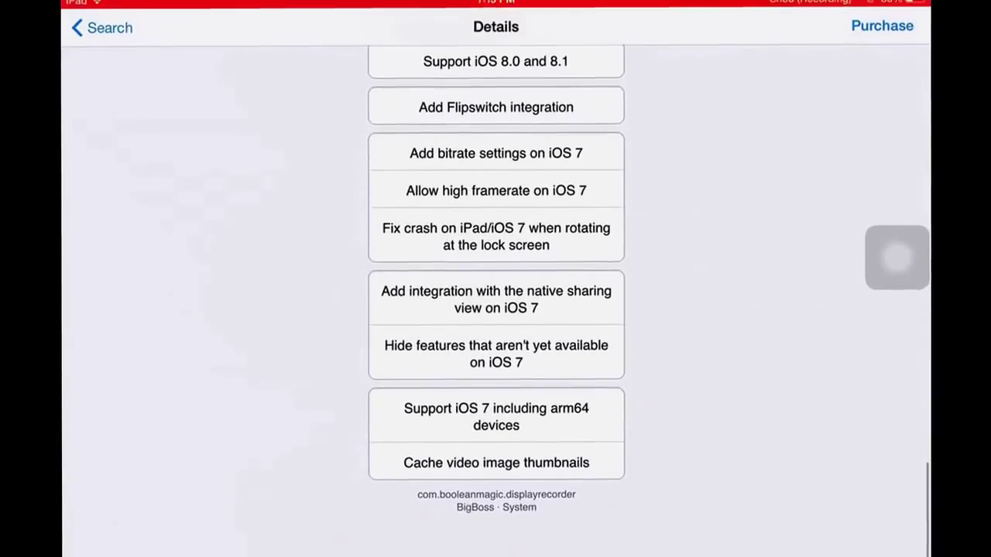
scroll(495, 279, up, 2)
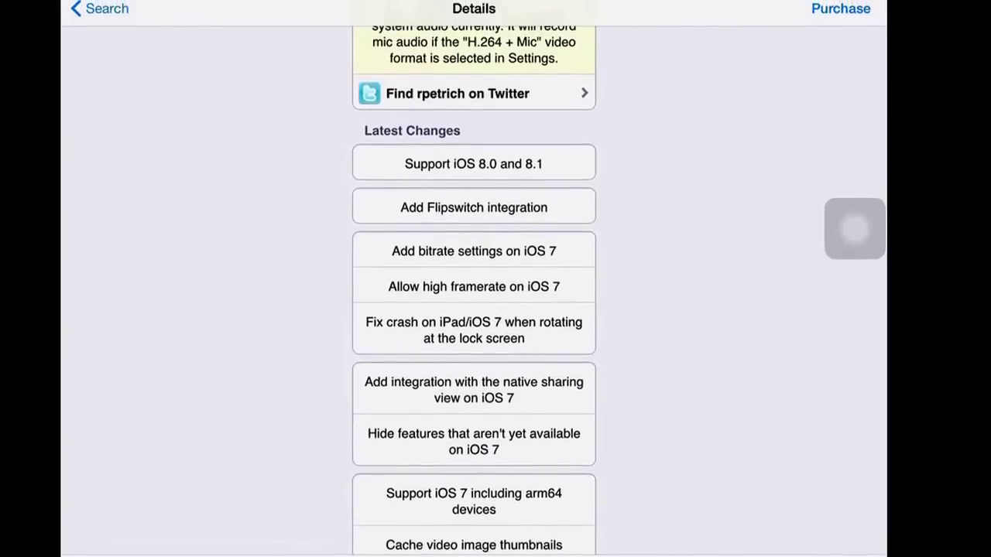
scroll(472, 310, up, 2)
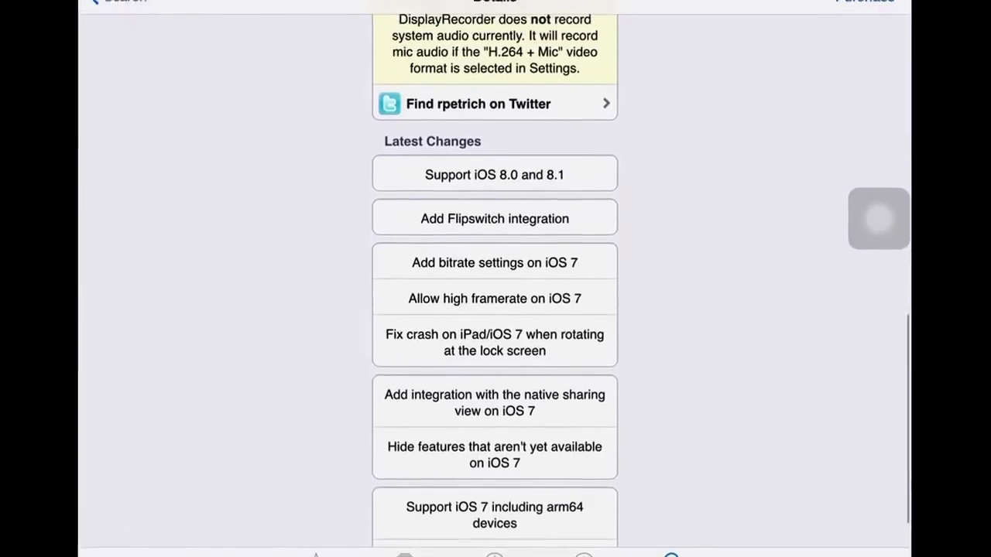
scroll(495, 310, up, 3)
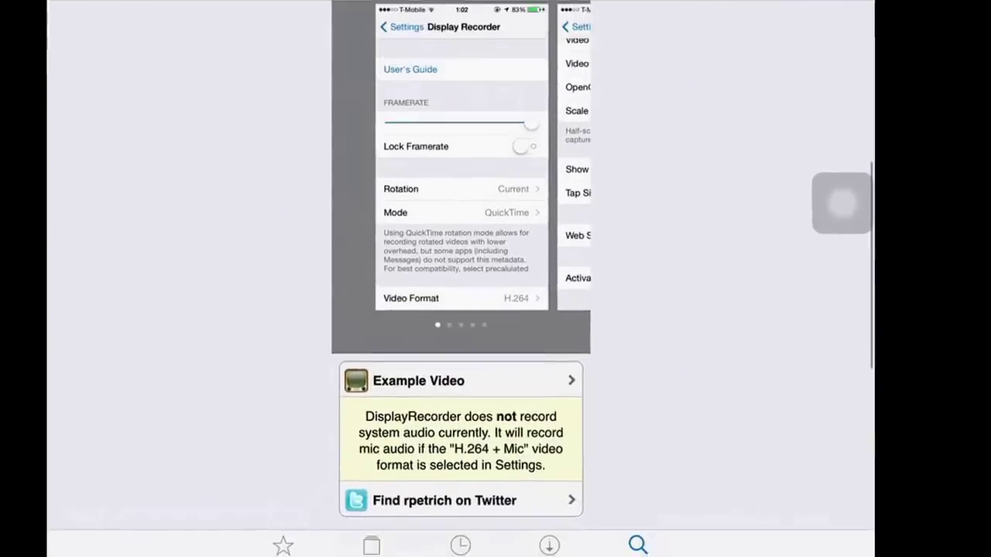
scroll(458, 310, down, 5)
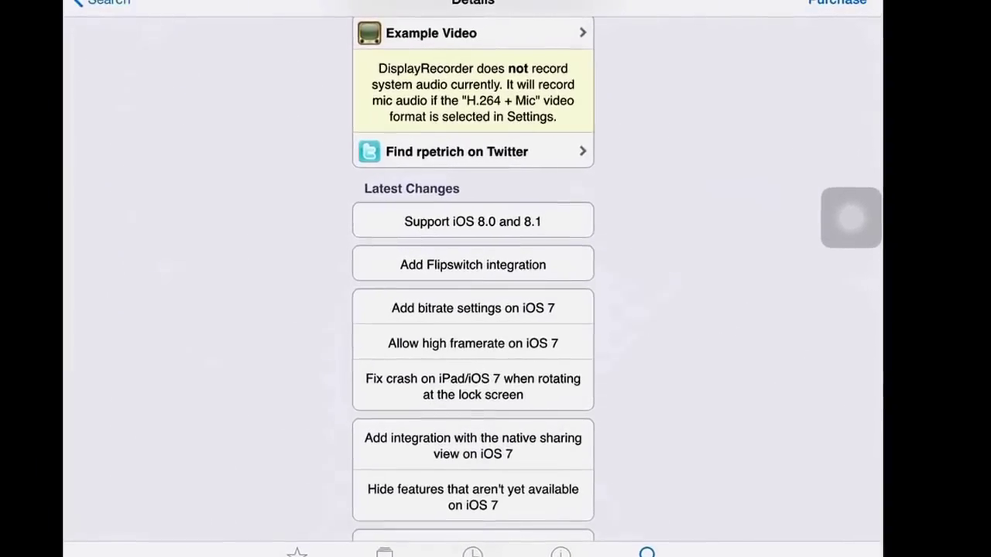
scroll(480, 310, down, 2)
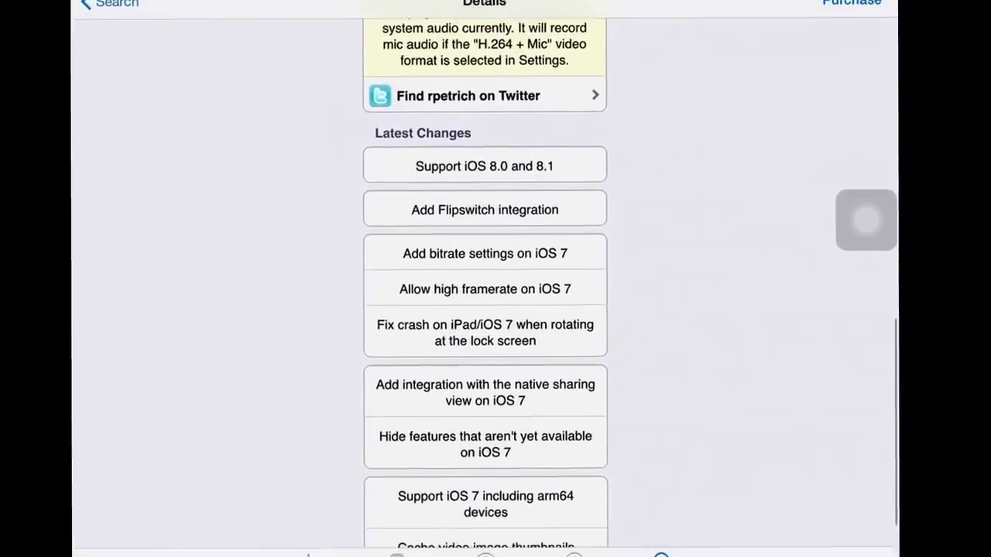
scroll(479, 310, up, 10)
scroll(523, 309, down, 5)
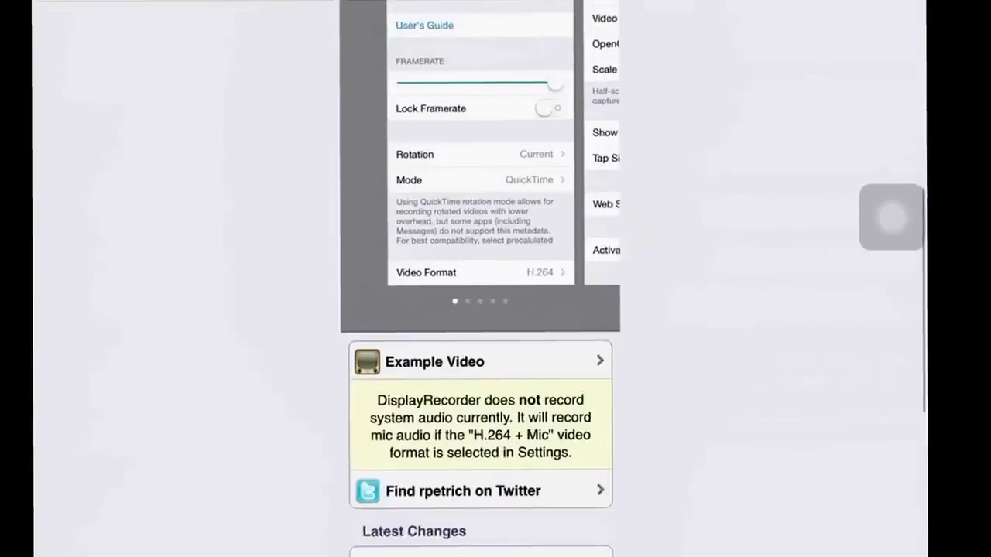
scroll(523, 310, up, 5)
scroll(484, 309, down, 10)
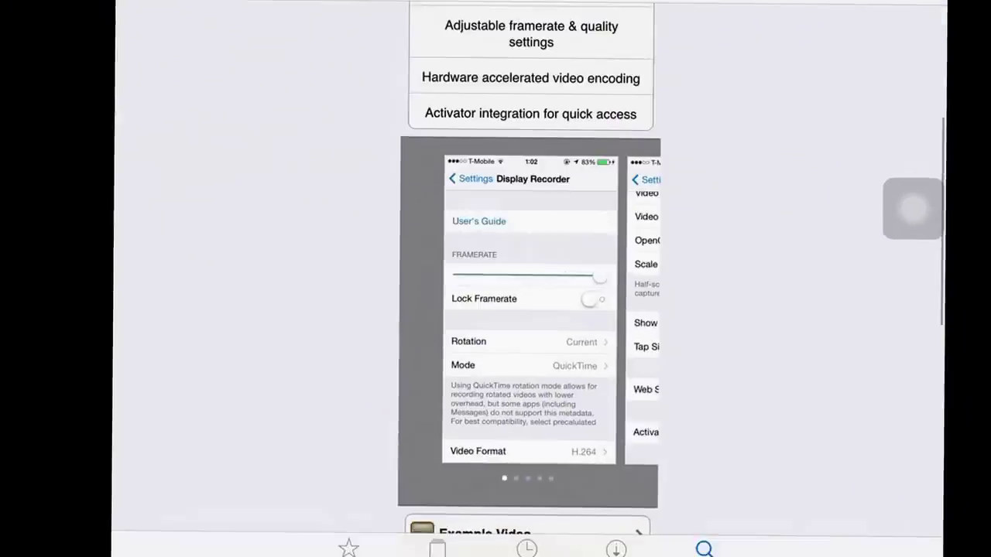
scroll(530, 310, up, 5)
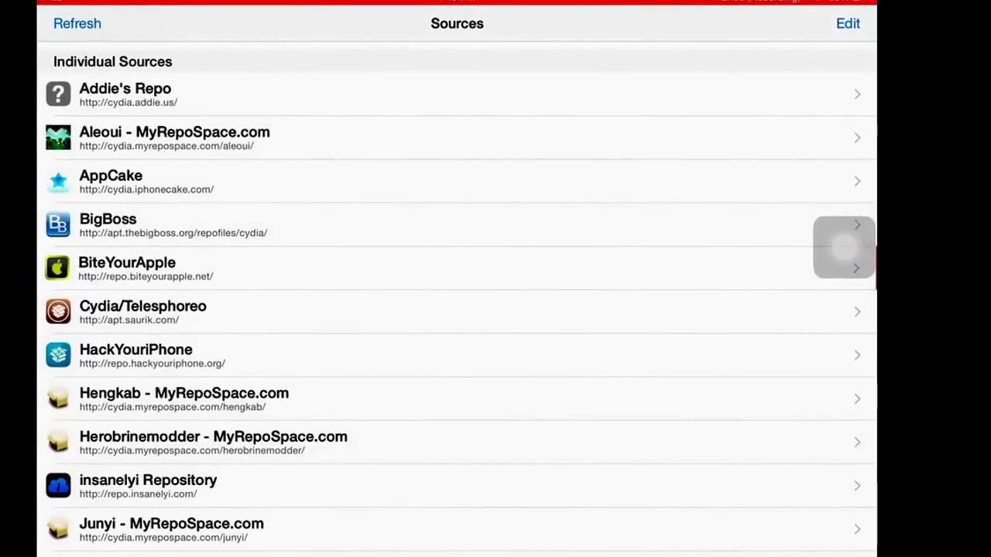
Glance at BiteYourApple's sections, then open BiteYourApple's Display Recorder from the Display search results
click(128, 267)
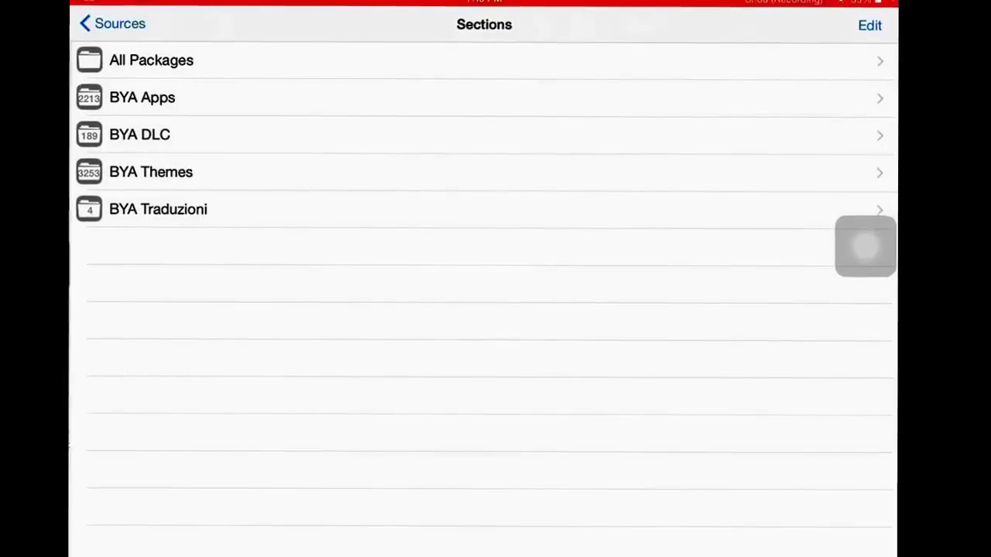
click(112, 23)
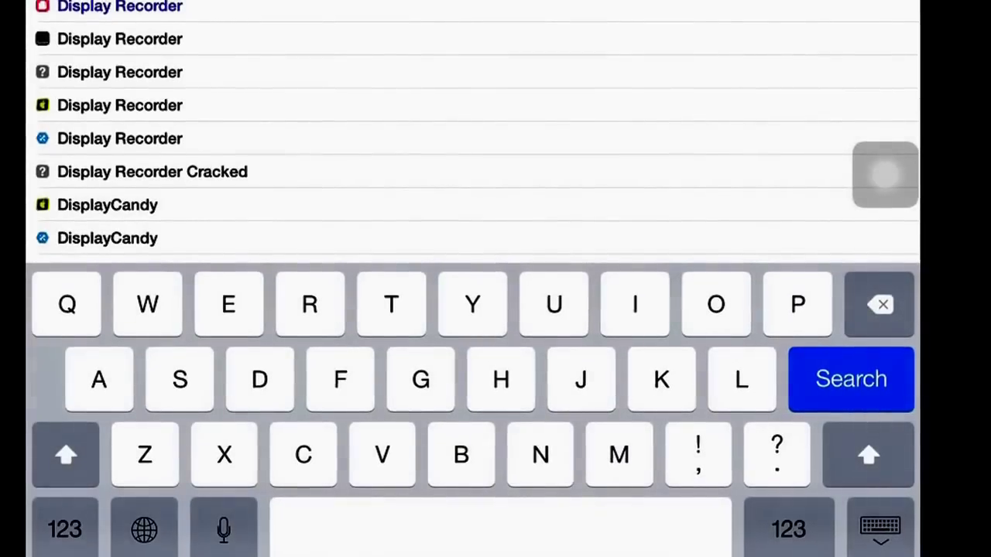
click(120, 105)
click(66, 24)
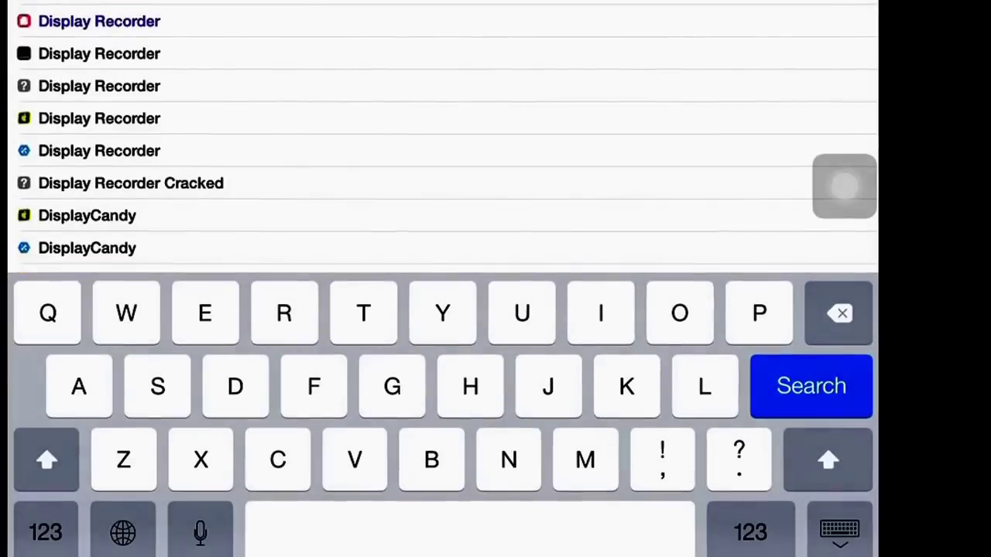
click(99, 119)
scroll(442, 139, down, 2)
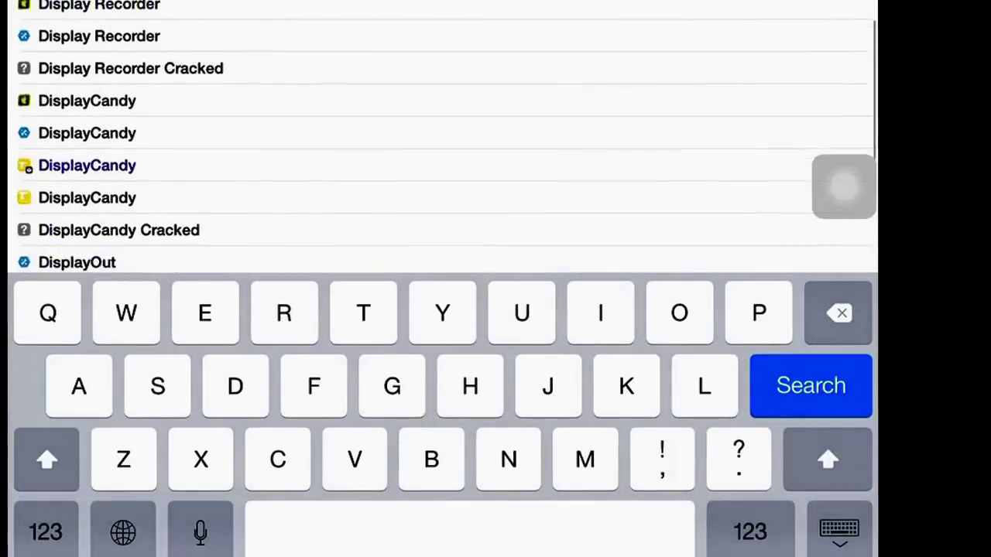
scroll(441, 139, up, 2)
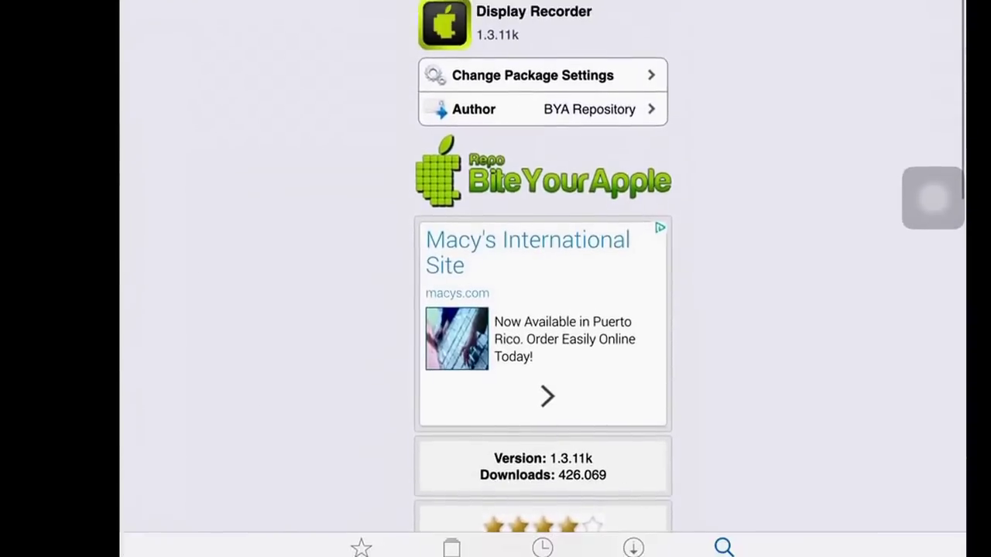
Scroll the Display Recorder 1.3.11k details for version, downloads, rating and description
scroll(472, 310, down, 3)
scroll(473, 310, down, 3)
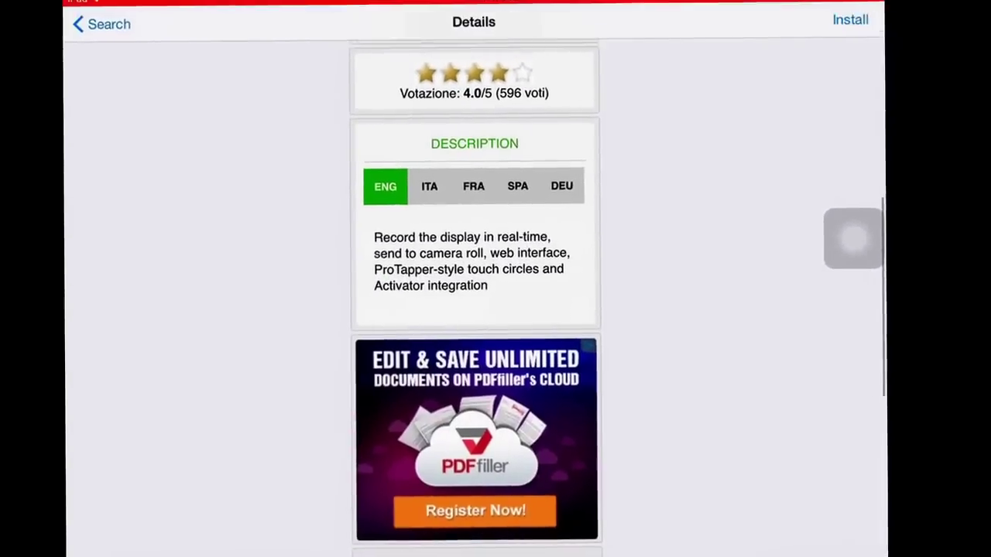
scroll(473, 310, down, 5)
scroll(473, 309, down, 3)
scroll(541, 310, up, 8)
scroll(542, 310, up, 6)
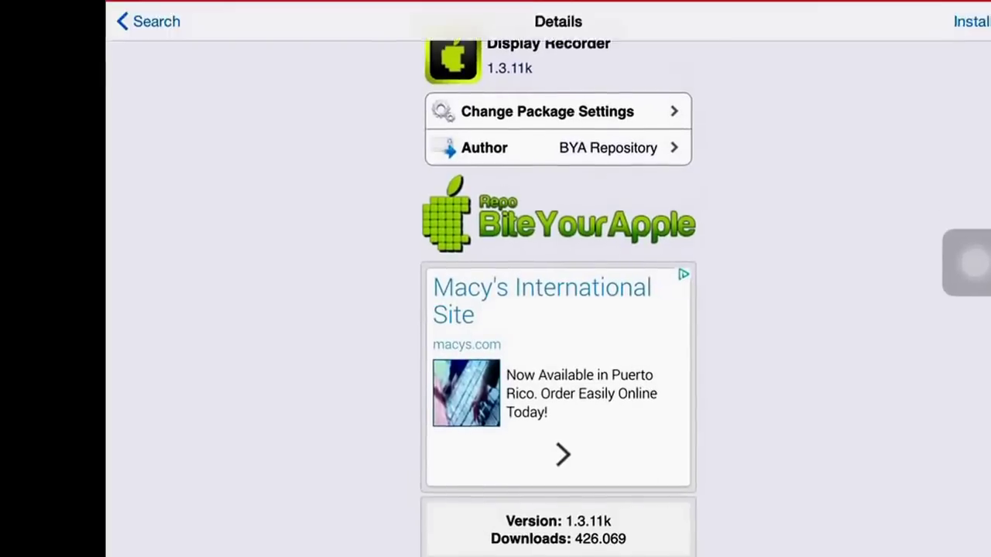
scroll(557, 309, down, 5)
scroll(558, 309, down, 3)
scroll(557, 310, up, 8)
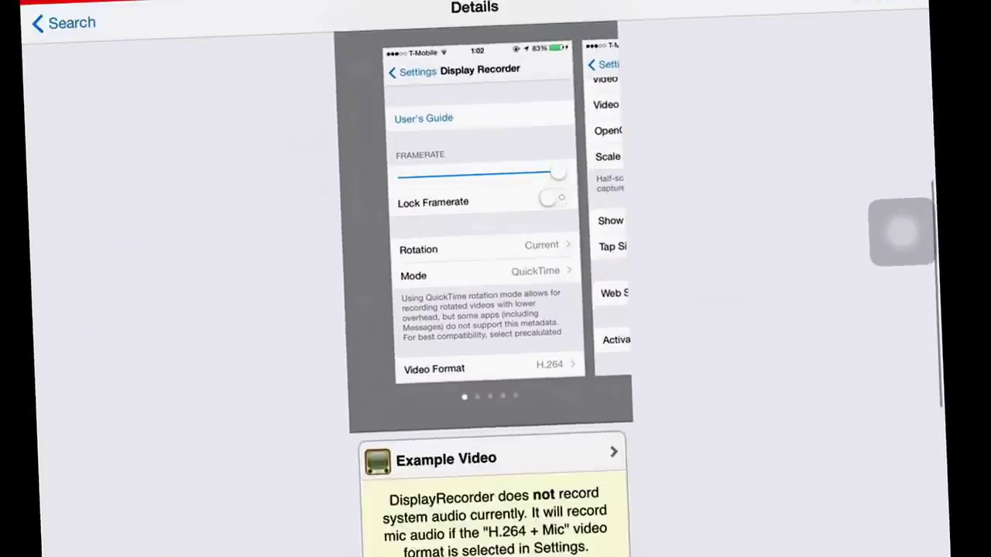
scroll(495, 310, down, 5)
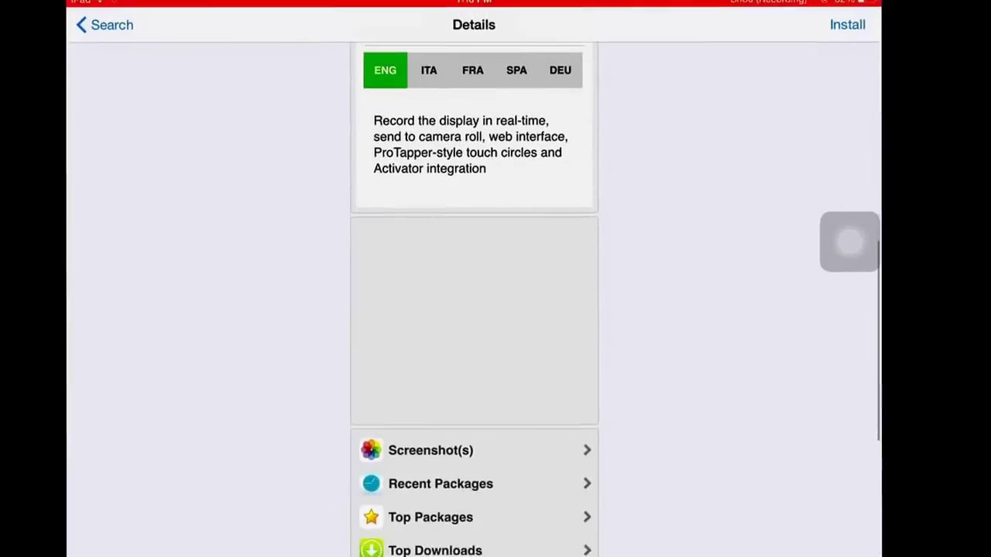
scroll(496, 310, down, 5)
scroll(495, 279, up, 10)
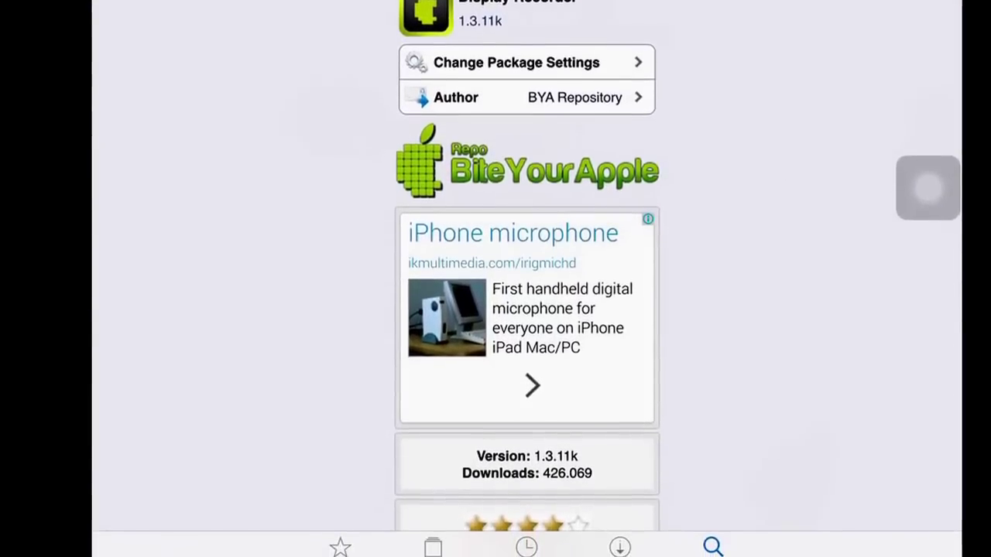
scroll(495, 310, down, 5)
scroll(495, 309, up, 5)
scroll(496, 310, down, 5)
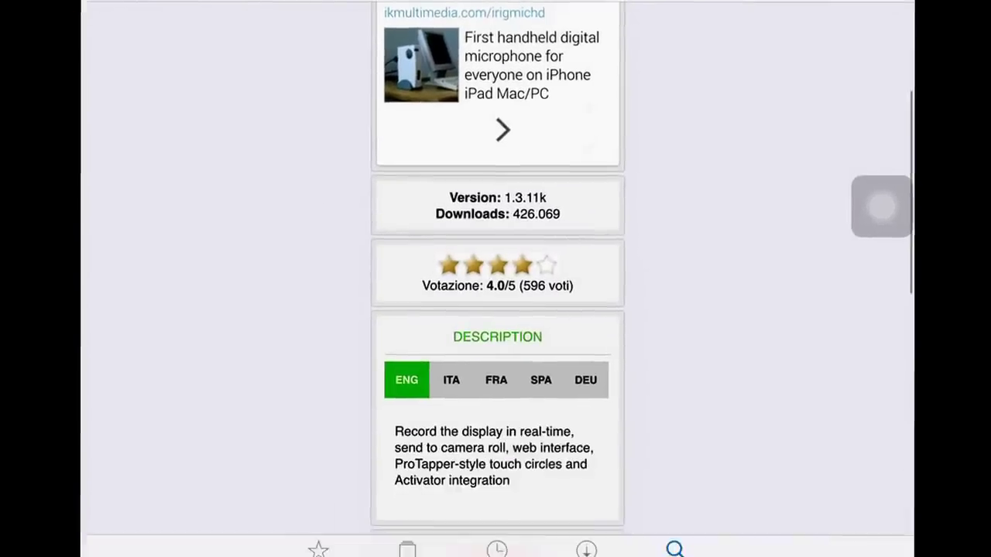
scroll(496, 309, down, 5)
scroll(496, 309, up, 2)
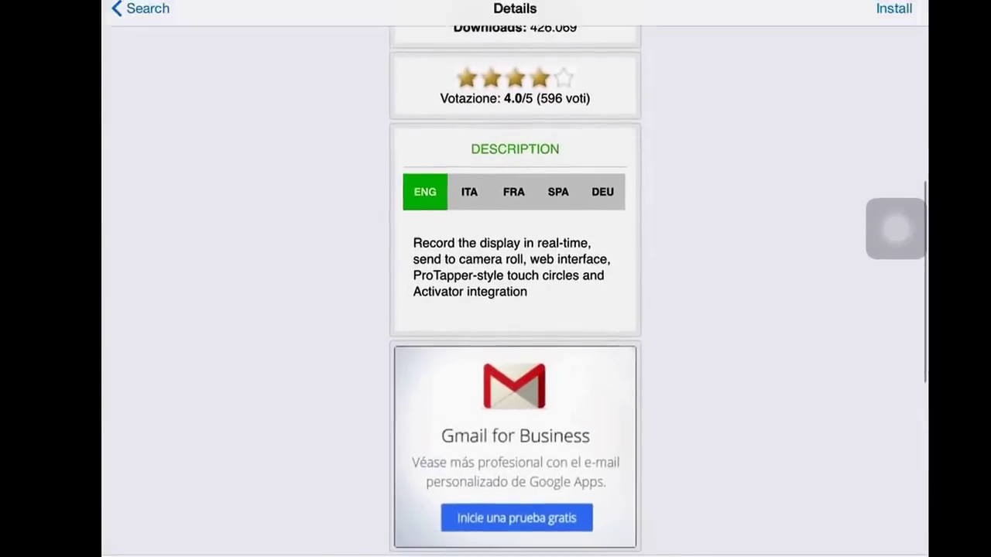
scroll(495, 310, up, 10)
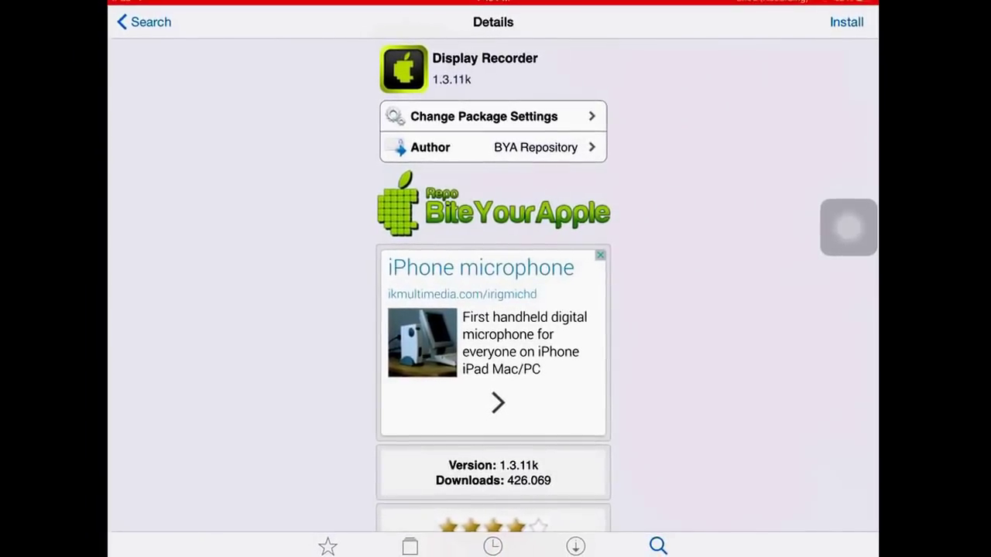
click(846, 24)
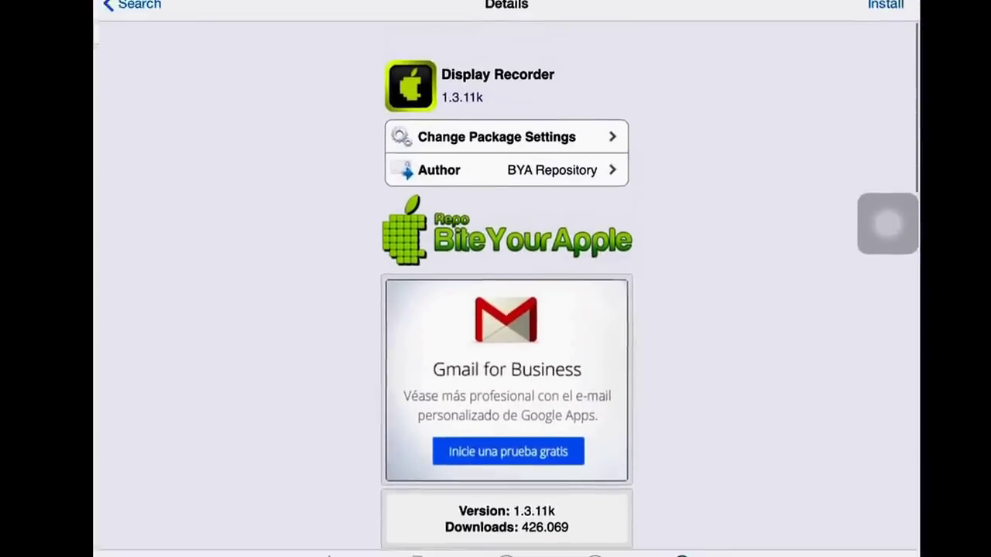
Scroll the 1.3.11k details, then bring up the official Display Recorder 1.3.14 page
scroll(503, 310, down, 2)
scroll(503, 309, up, 2)
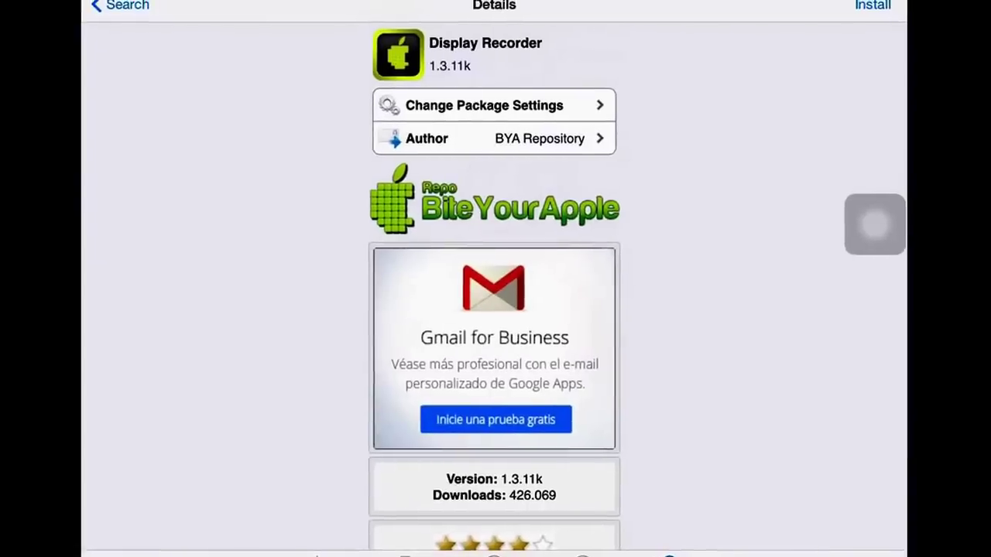
scroll(495, 310, down, 5)
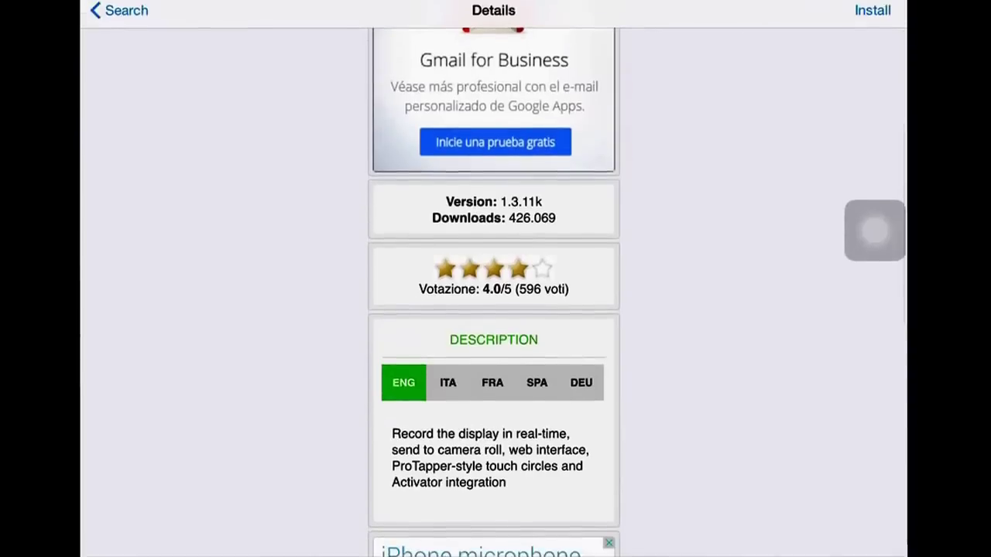
scroll(495, 310, down, 4)
scroll(495, 310, up, 10)
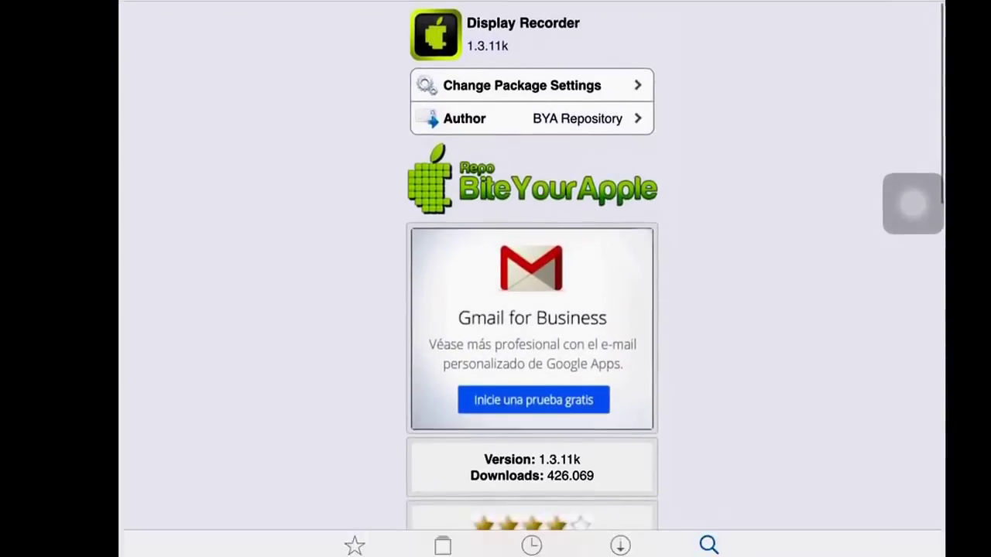
scroll(532, 310, down, 2)
scroll(531, 309, down, 1)
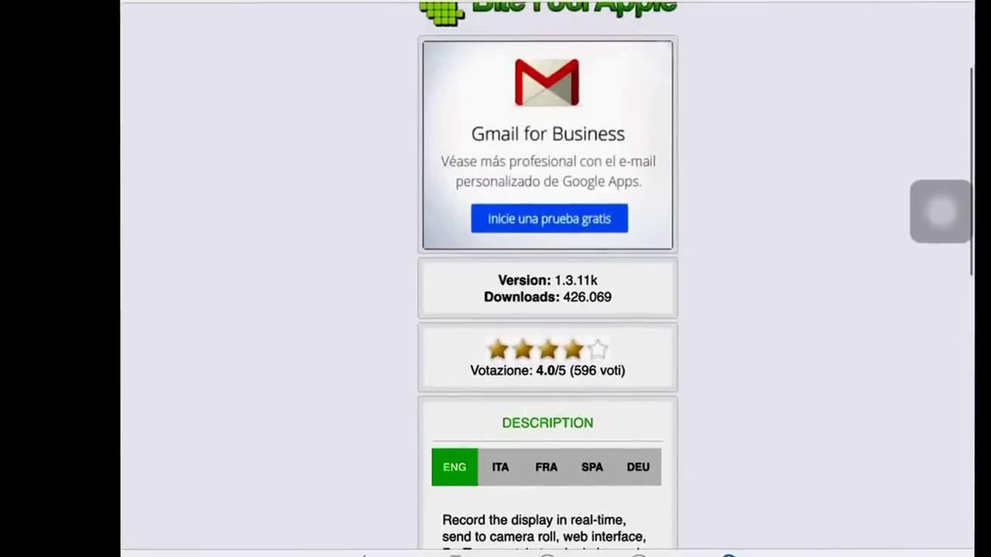
scroll(556, 278, up, 3)
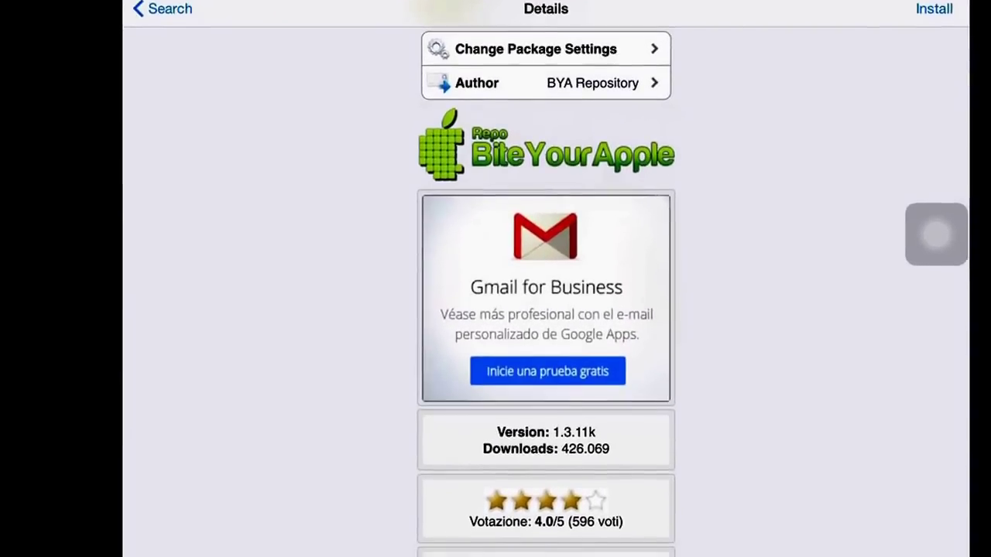
scroll(547, 310, up, 2)
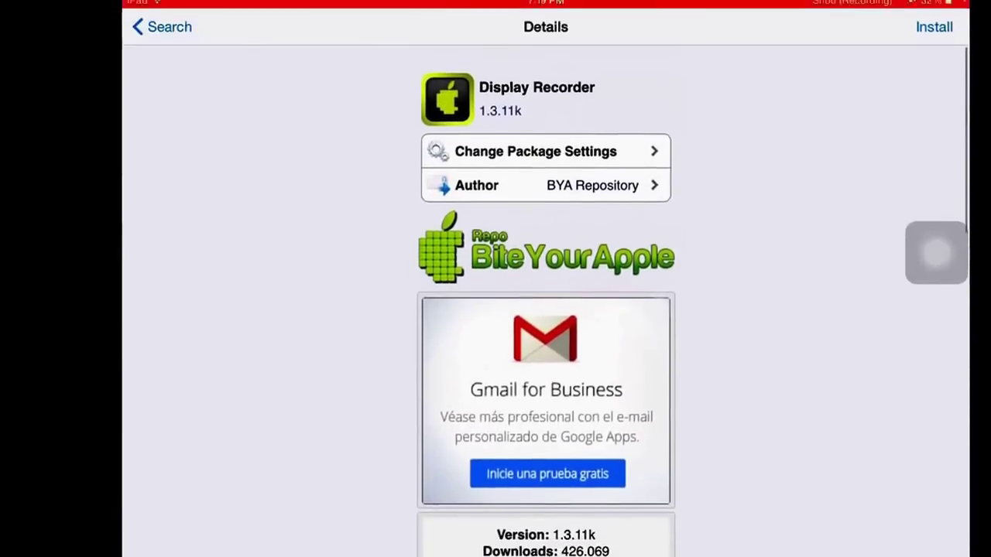
scroll(503, 310, down, 2)
scroll(503, 310, up, 5)
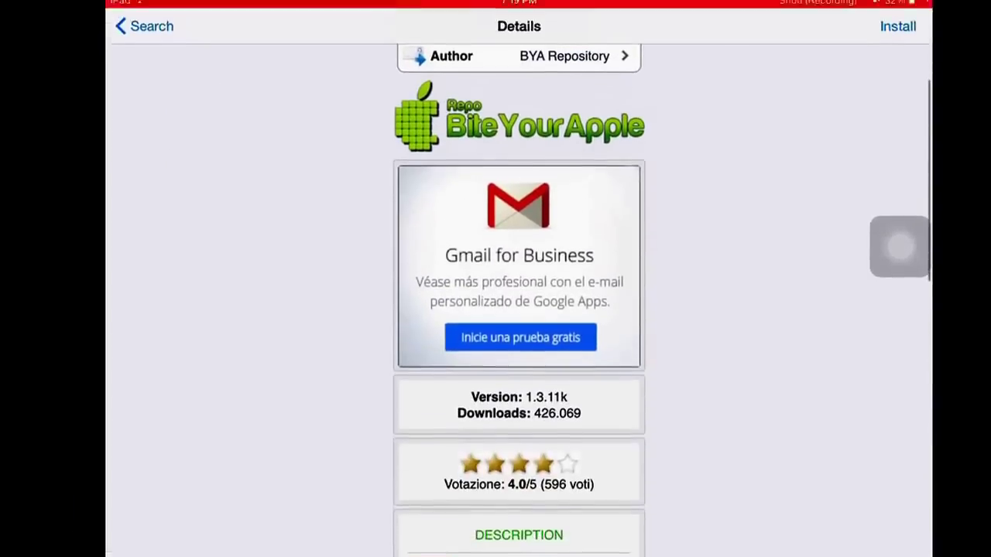
scroll(518, 310, up, 3)
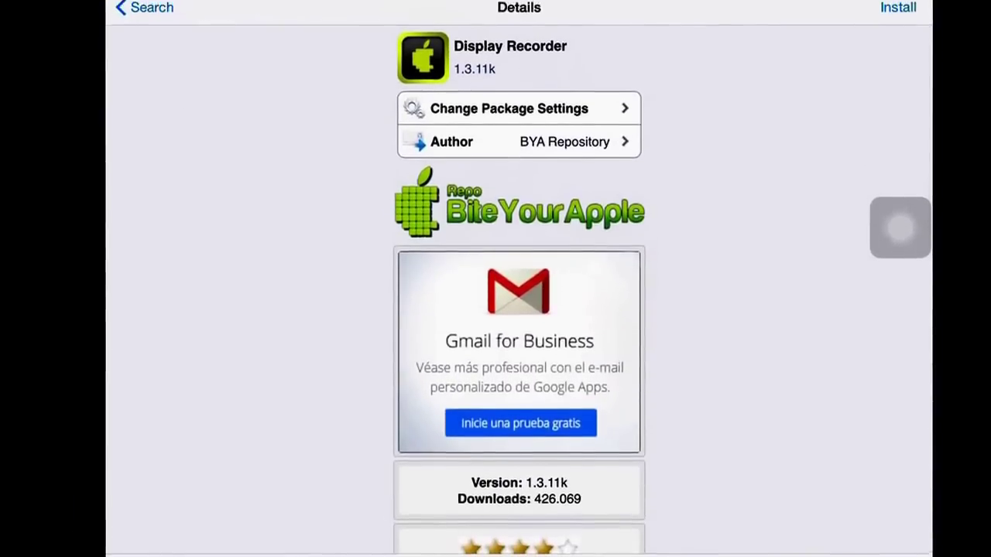
scroll(518, 310, up, 2)
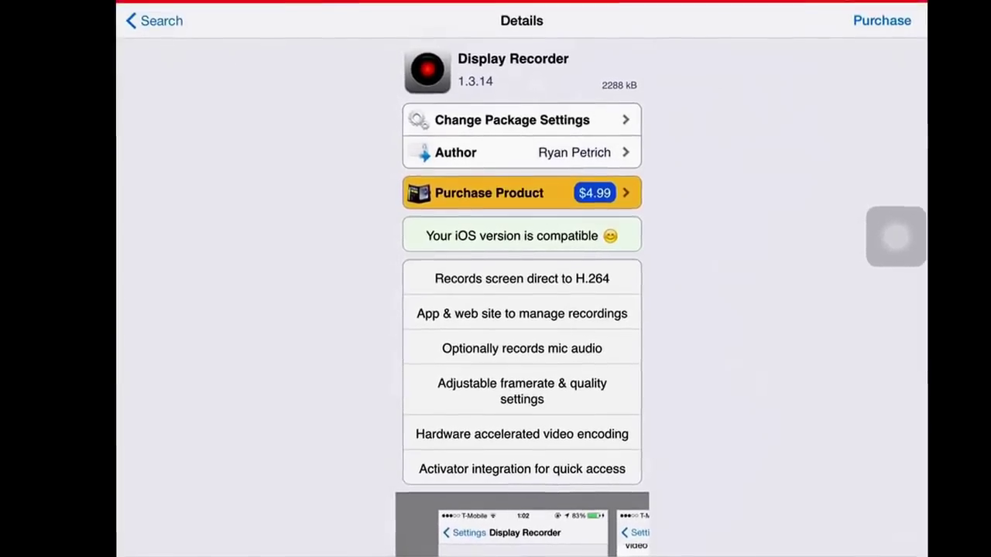
Swipe through the official Display Recorder 1.3.14 screenshots
scroll(523, 310, down, 5)
scroll(515, 310, down, 5)
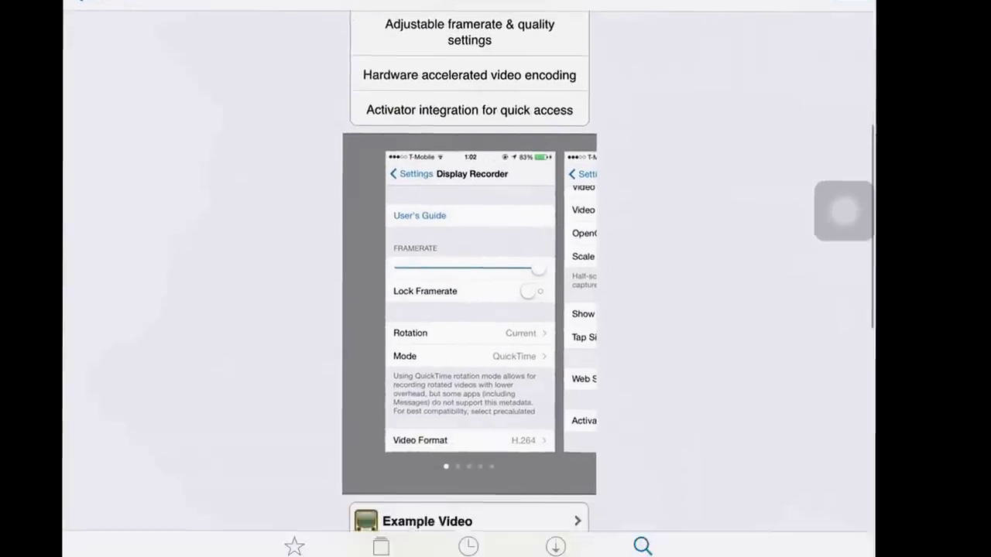
drag(557, 186, 387, 186)
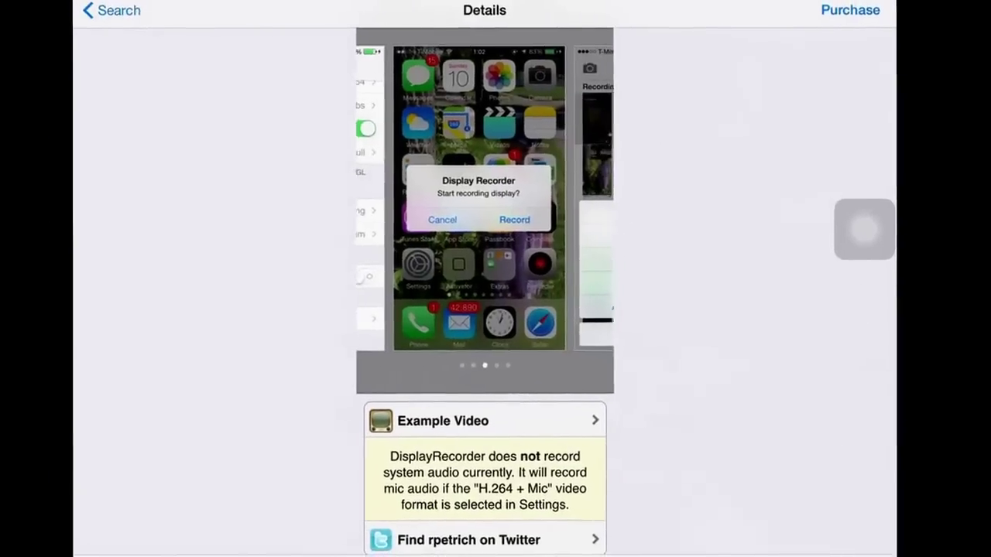
drag(557, 193, 387, 193)
scroll(495, 309, up, 10)
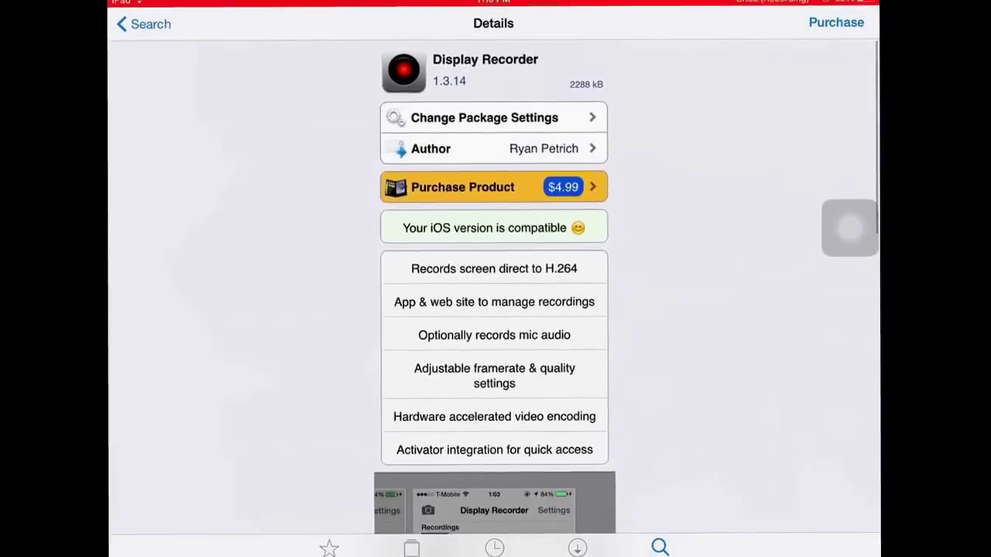
Back out to the search screen, clear the search field and hide the keyboard
click(127, 15)
click(232, 23)
click(865, 13)
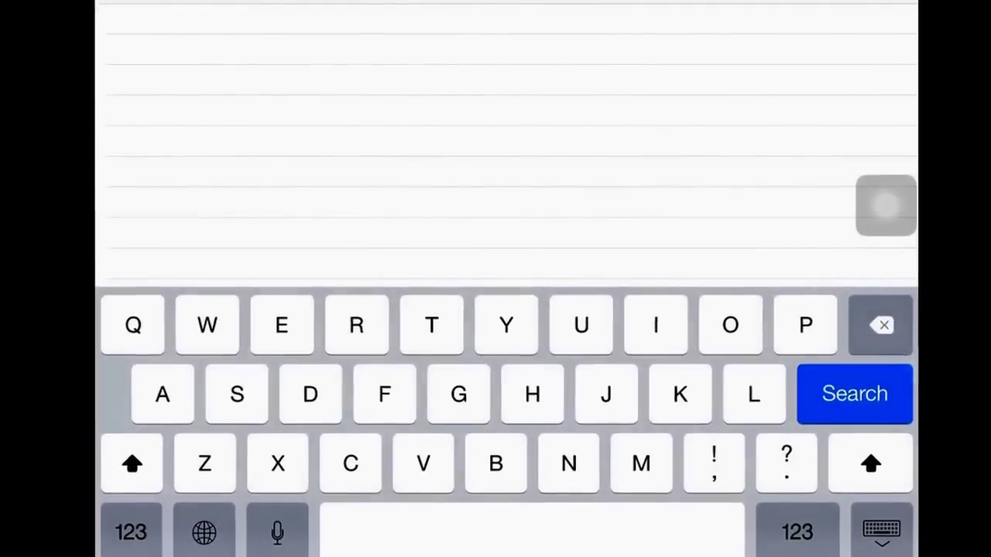
click(857, 532)
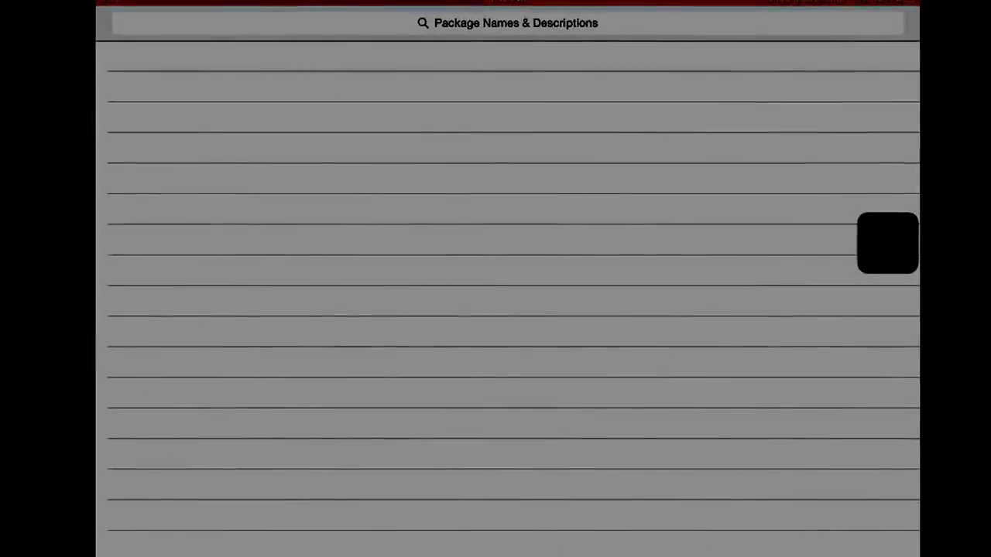